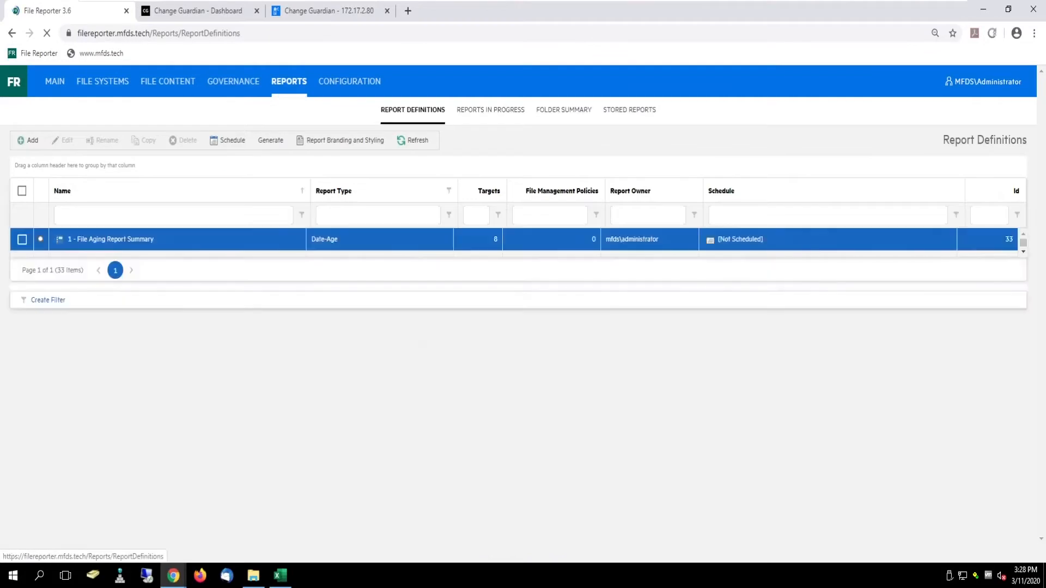
Step: Filter the report definitions by the name "finance"
{"action": "left_click", "coordinate": [171, 215]}
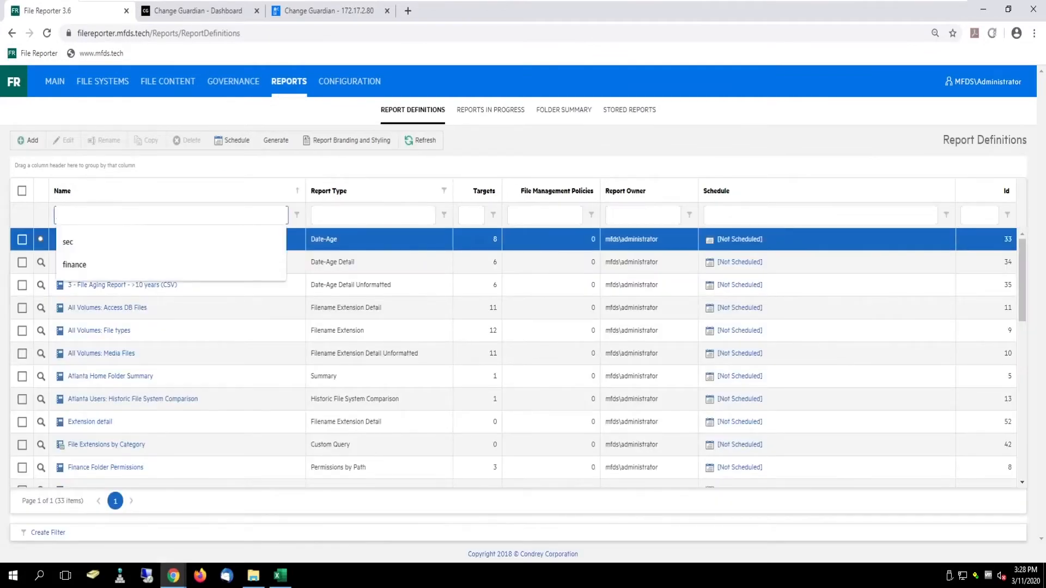
{"action": "key", "text": "Down"}
{"action": "key", "text": "Down"}
{"action": "key", "text": "Return"}
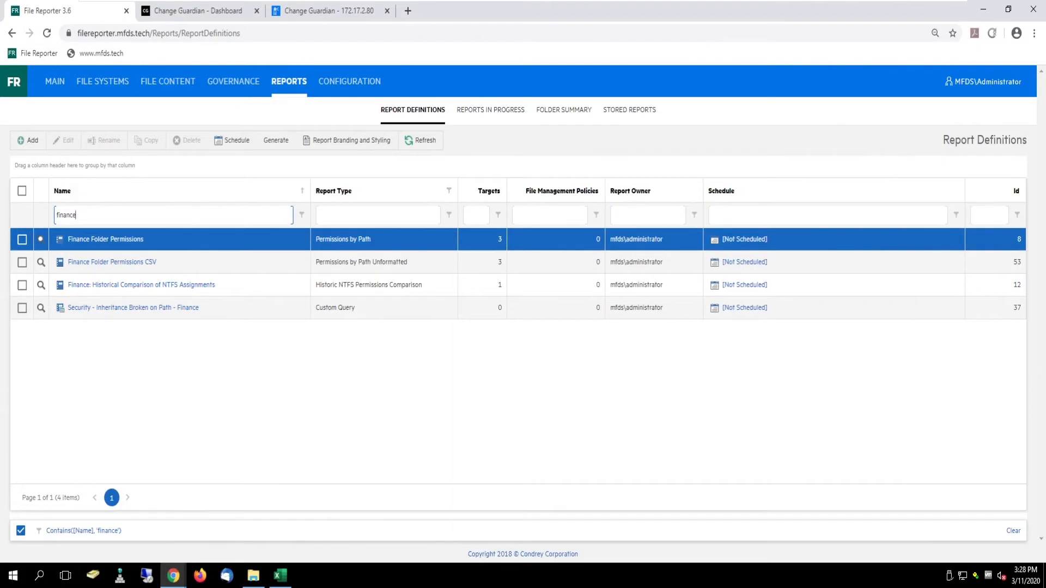
Step: Preview the Finance Folder Permissions report, review its parameters, report data and available export formats, and close the preview
{"action": "left_click", "coordinate": [106, 239]}
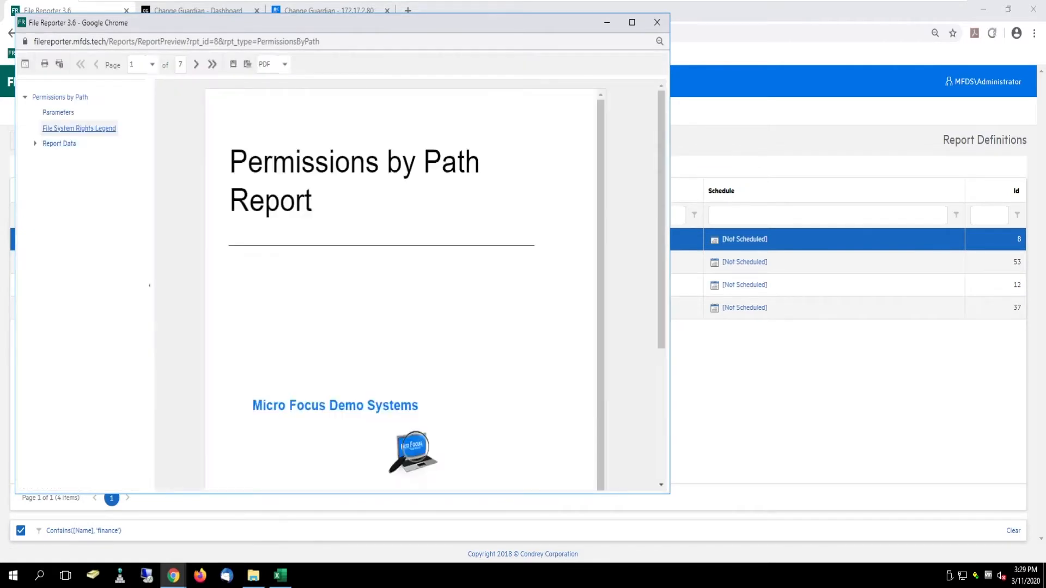
{"action": "left_click", "coordinate": [57, 112]}
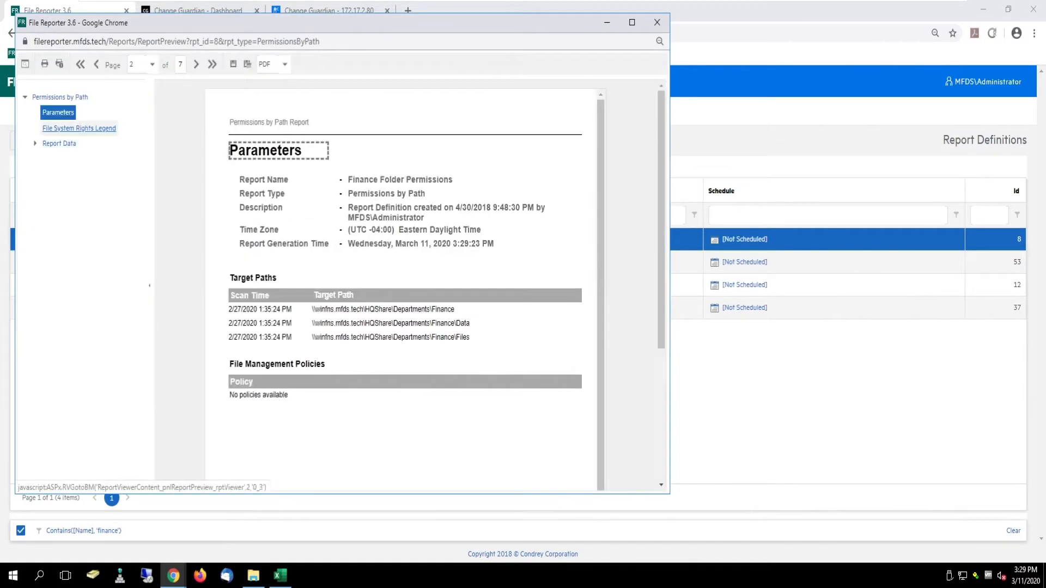
{"action": "left_click", "coordinate": [59, 144]}
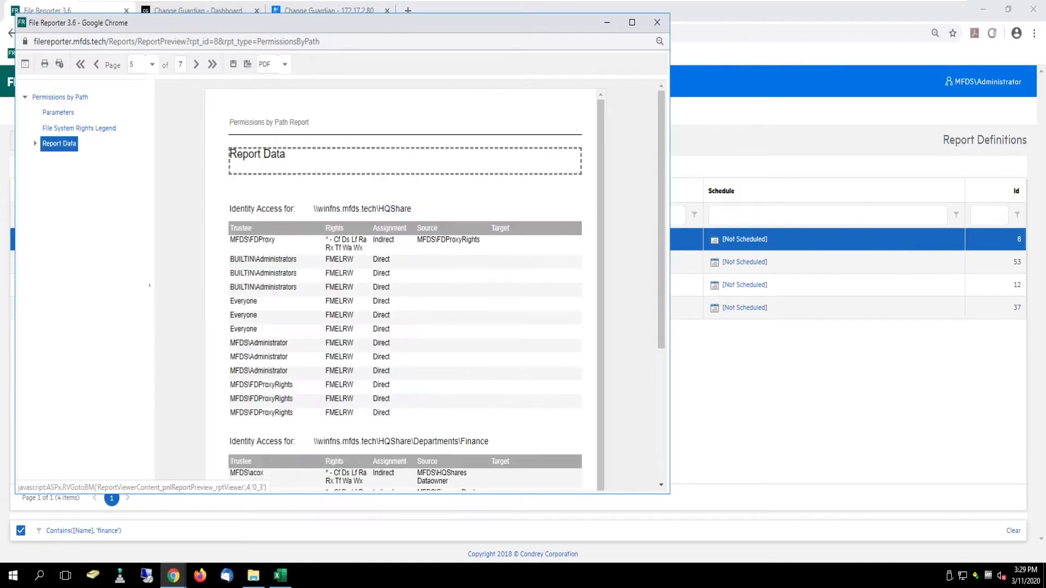
{"action": "scroll", "coordinate": [403, 283], "scroll_direction": "down", "scroll_amount": 3}
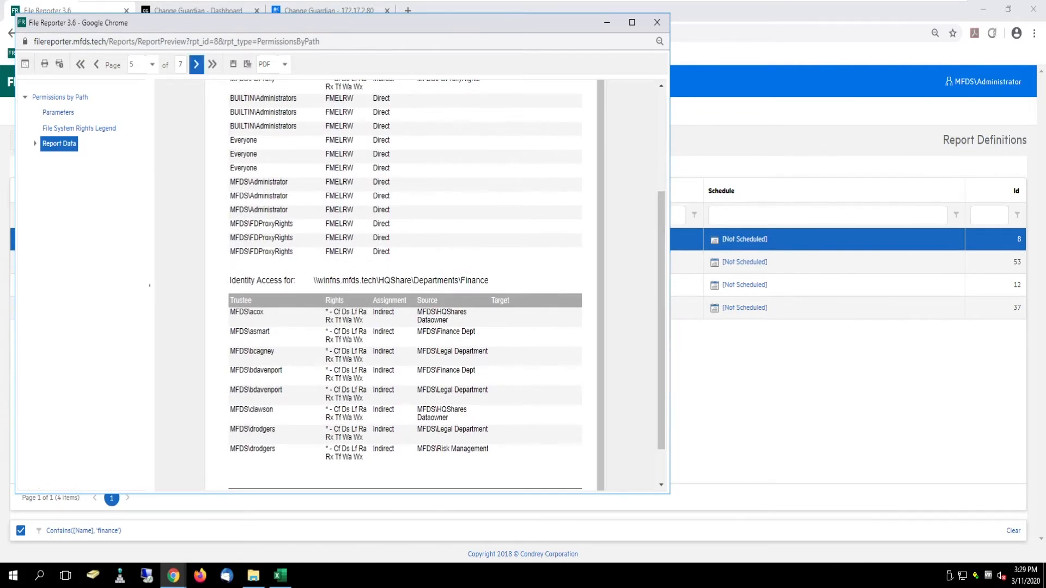
{"action": "left_click", "coordinate": [196, 64]}
{"action": "scroll", "coordinate": [405, 283], "scroll_direction": "up", "scroll_amount": 3}
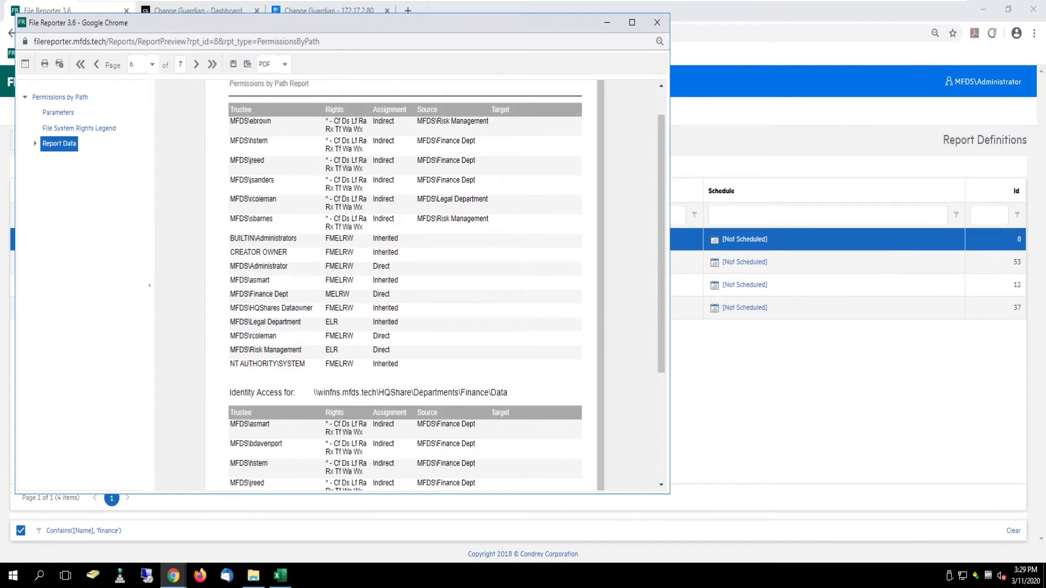
{"action": "left_click", "coordinate": [283, 64]}
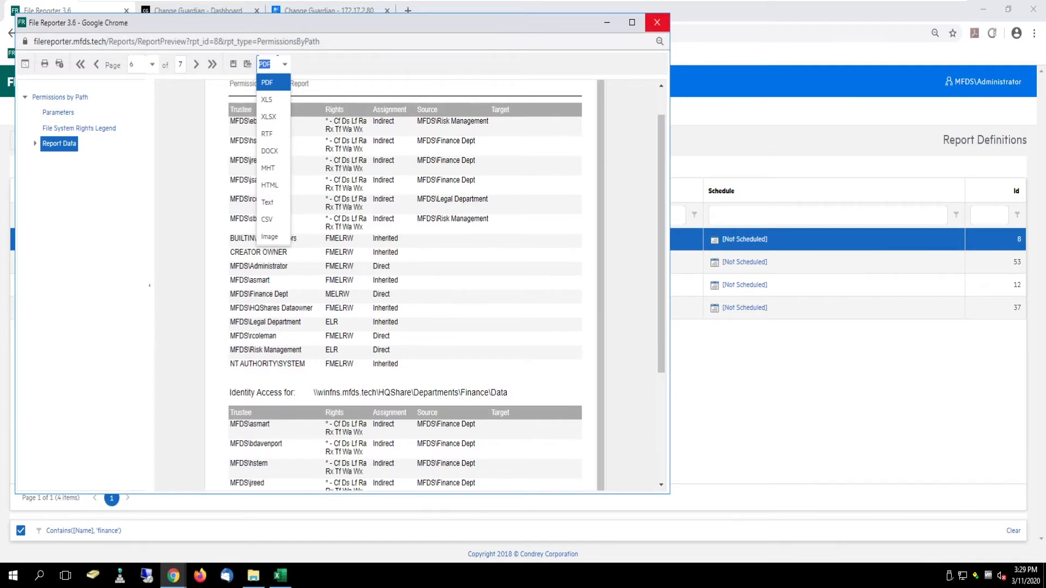
{"action": "left_click", "coordinate": [657, 22]}
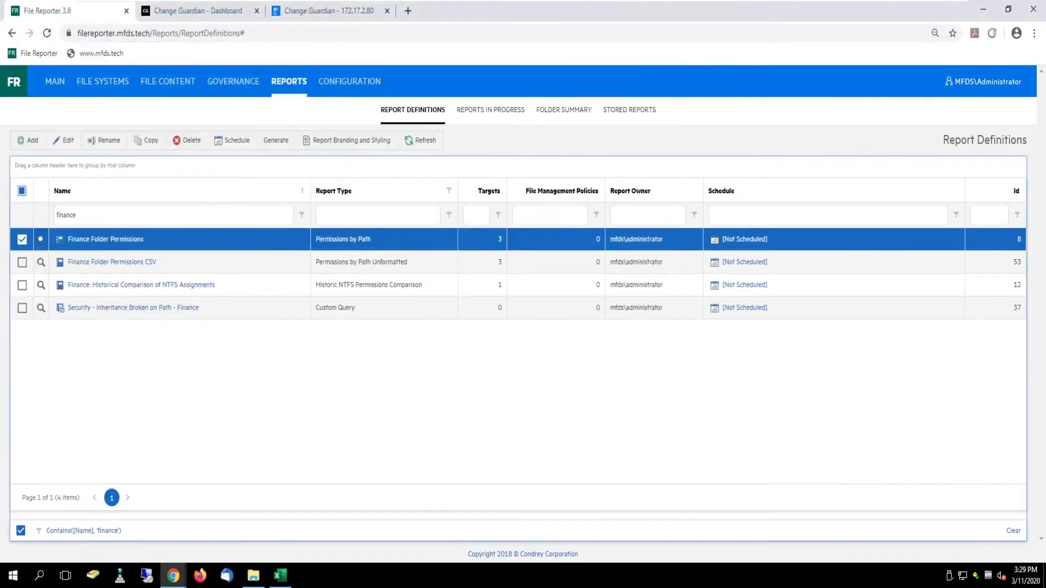
Step: Save the Finance Folder Permissions CSV definition as an unformatted report and export its preview to a CSV file
{"action": "left_click", "coordinate": [112, 261]}
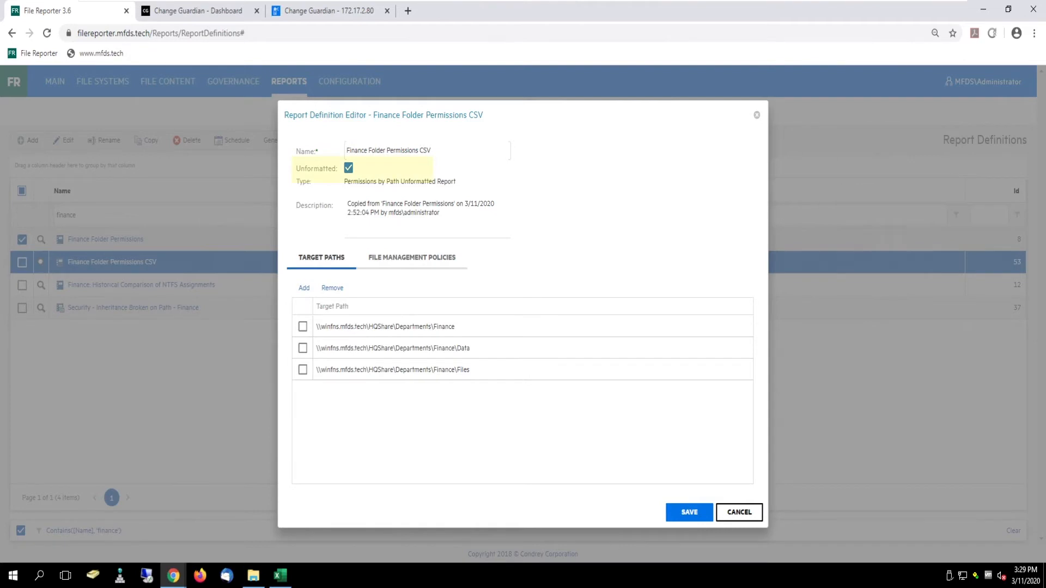
{"action": "left_click", "coordinate": [689, 512]}
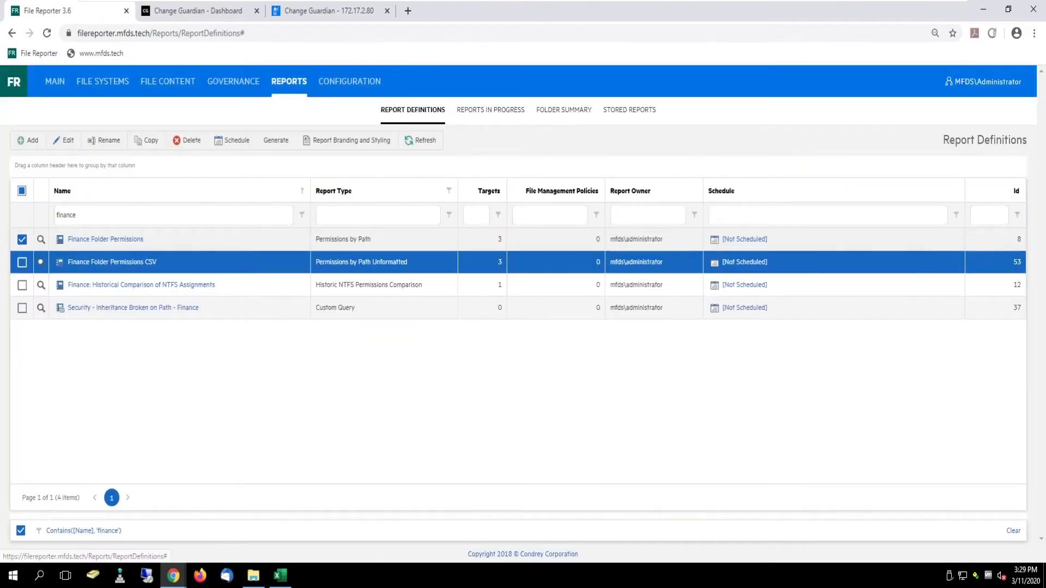
{"action": "left_click", "coordinate": [40, 262]}
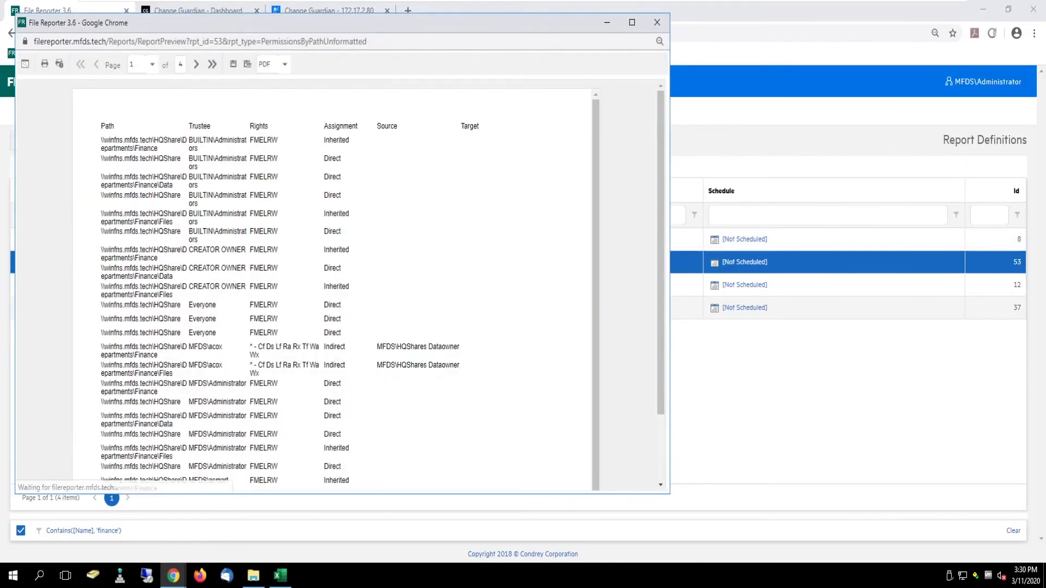
{"action": "left_click", "coordinate": [284, 64]}
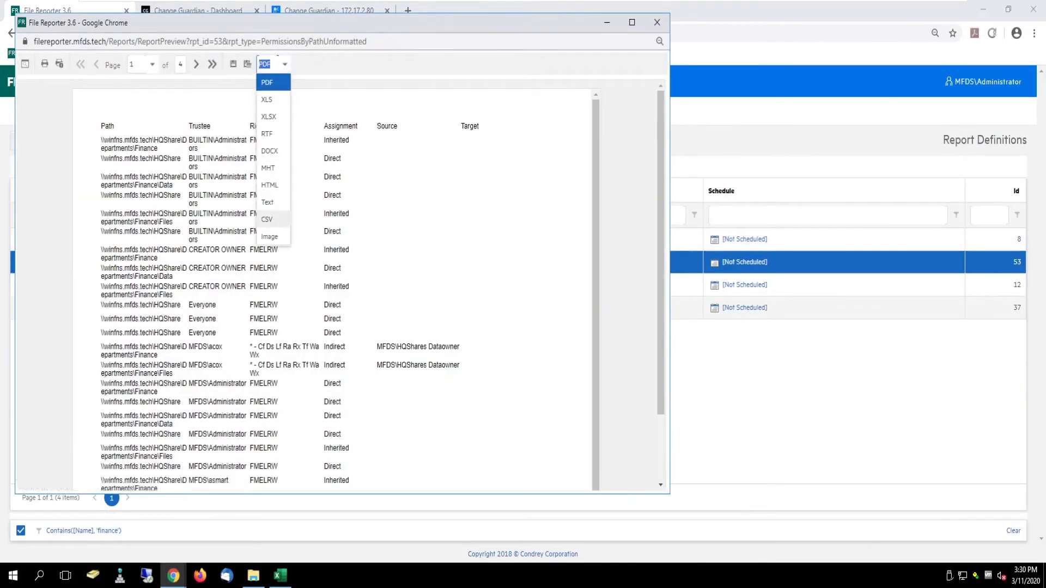
{"action": "left_click", "coordinate": [267, 219]}
{"action": "left_click", "coordinate": [233, 64]}
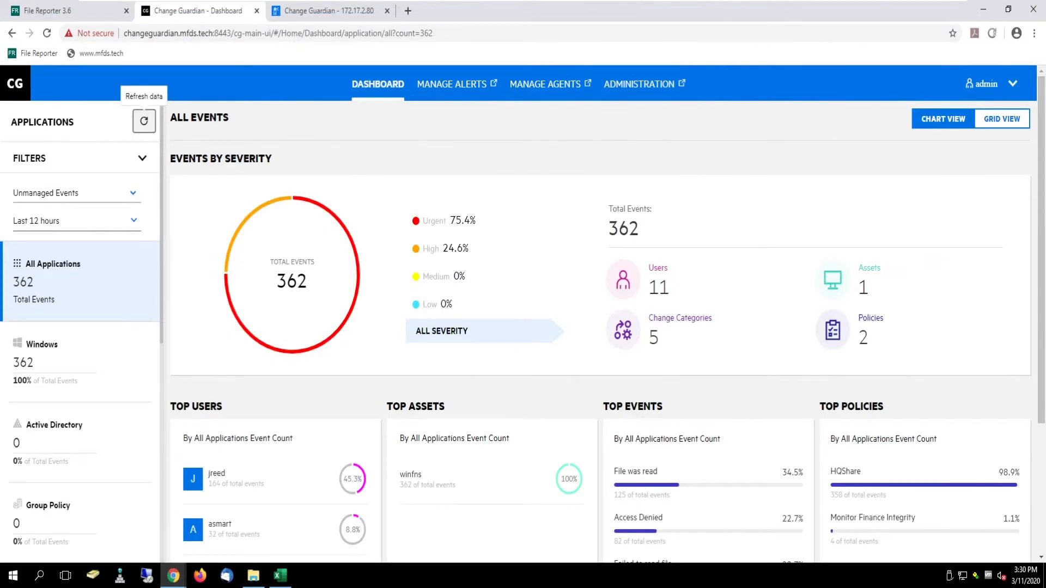
Step: Review the Change Guardian dashboard's top lists and rerun the sev:[2 TO 5] event search for the last 24 hours
{"action": "scroll", "coordinate": [599, 327], "scroll_direction": "down", "scroll_amount": 3}
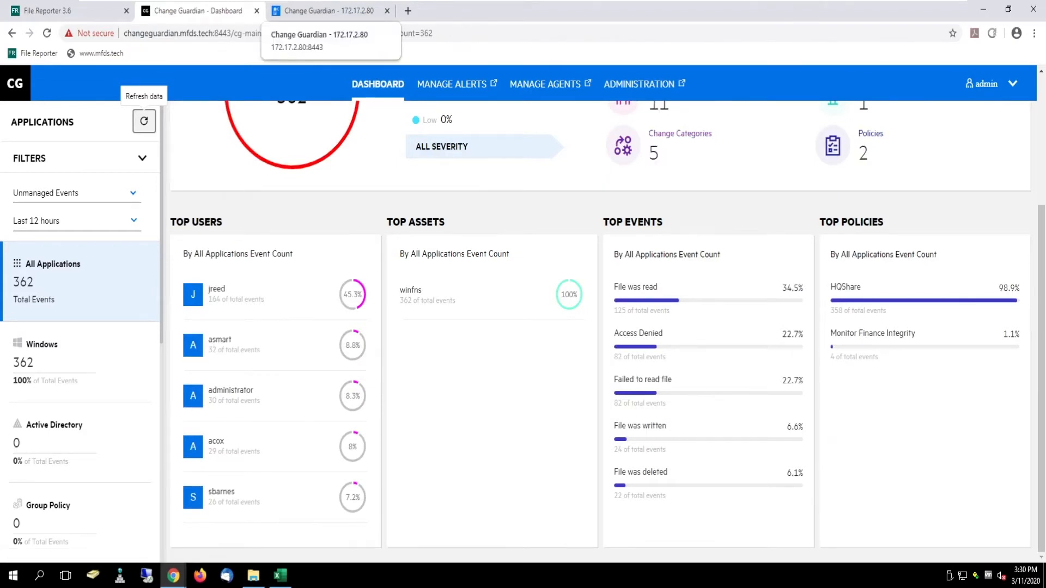
{"action": "left_click", "coordinate": [327, 11]}
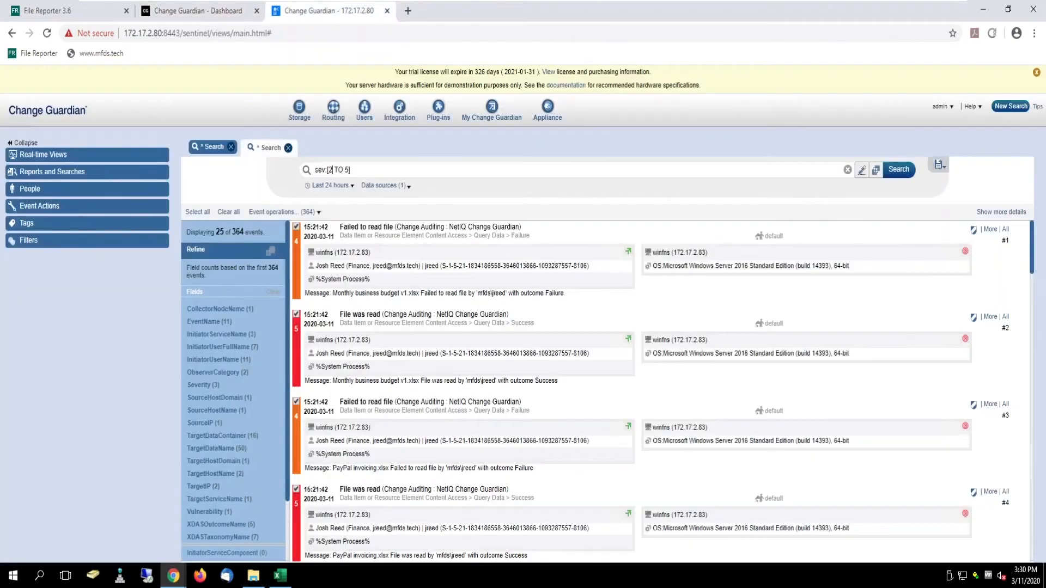
{"action": "left_click", "coordinate": [898, 169]}
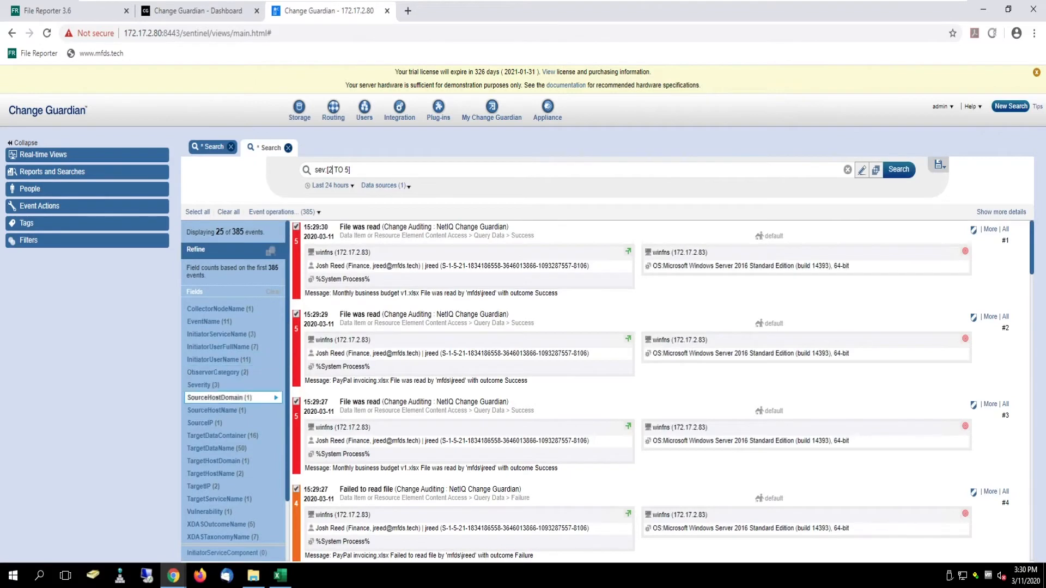
Step: Refine the event search results to the TargetDataContainer value F:\HQShare\Departments\Finance
{"action": "left_click", "coordinate": [223, 436]}
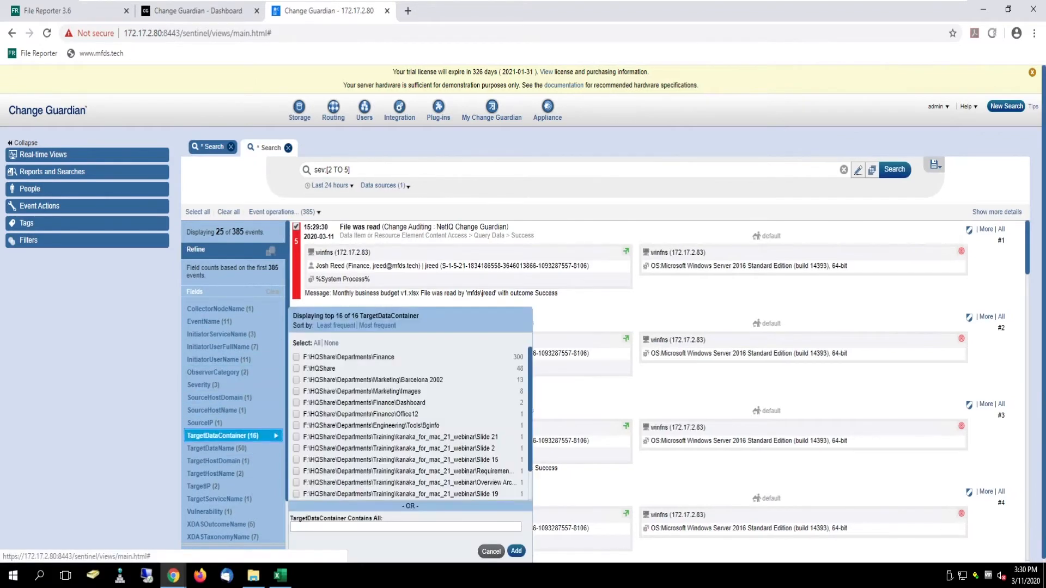
{"action": "left_click", "coordinate": [296, 356]}
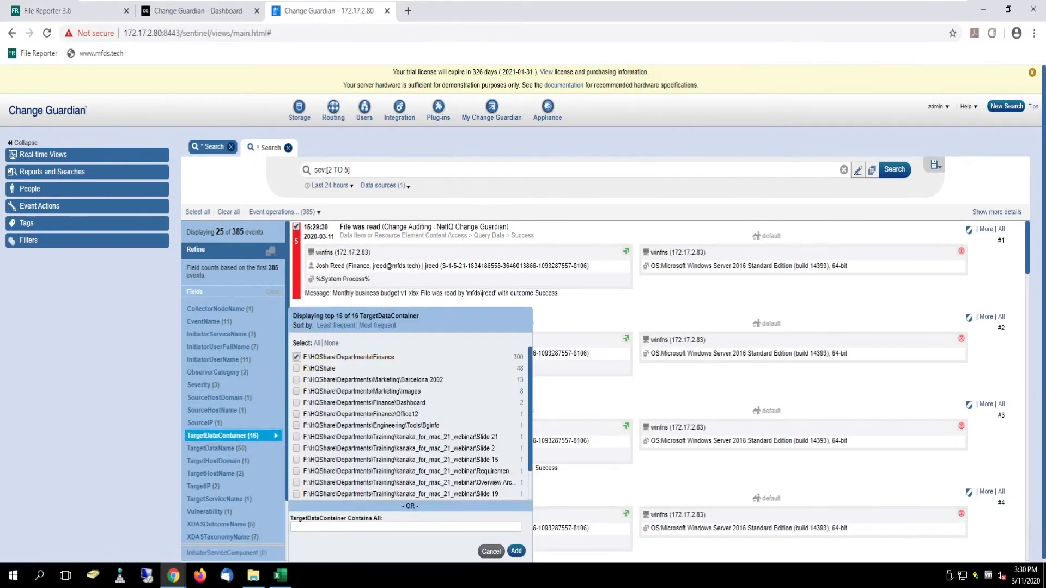
{"action": "left_click", "coordinate": [516, 551]}
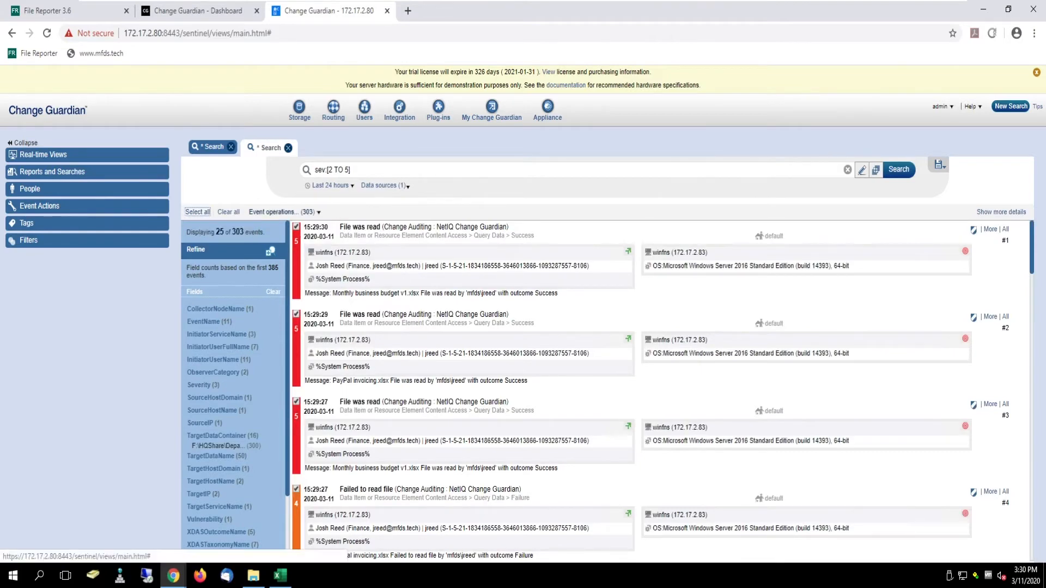
Step: Export the refined Finance folder events to a CSV file with the suggested file name and result limit
{"action": "left_click", "coordinate": [278, 212]}
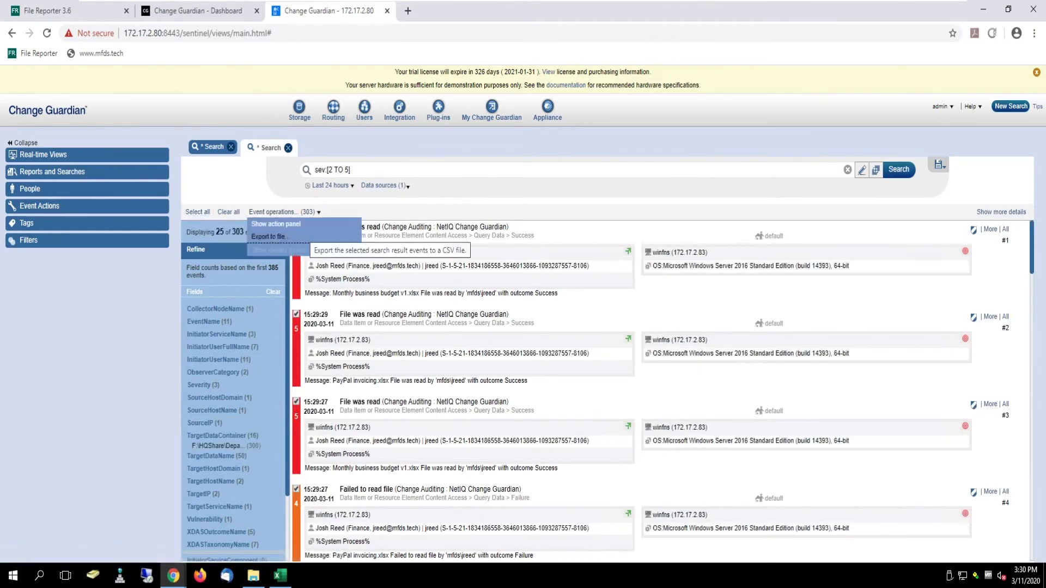
{"action": "left_click", "coordinate": [294, 237]}
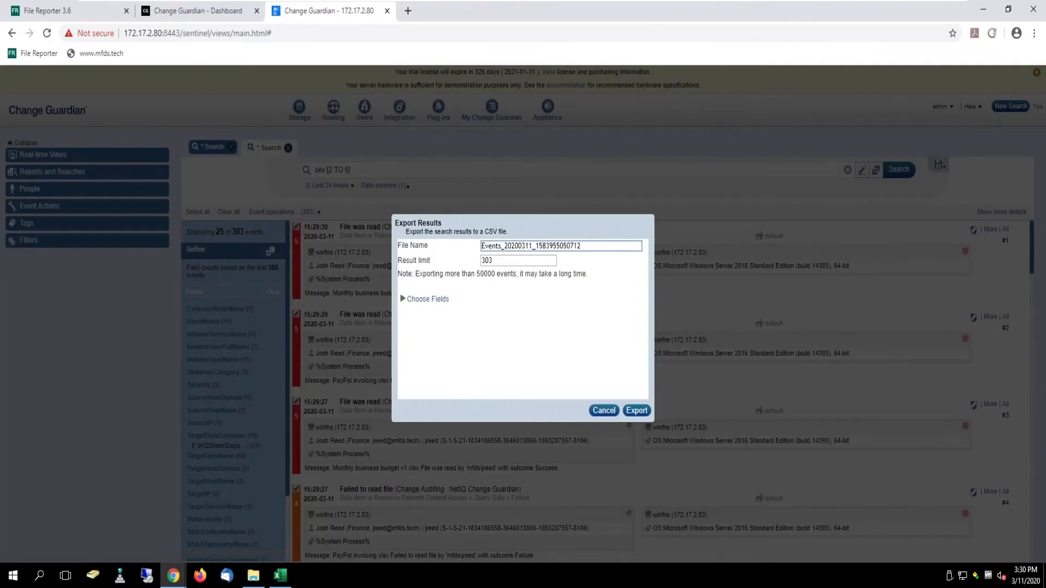
{"action": "left_click", "coordinate": [636, 410]}
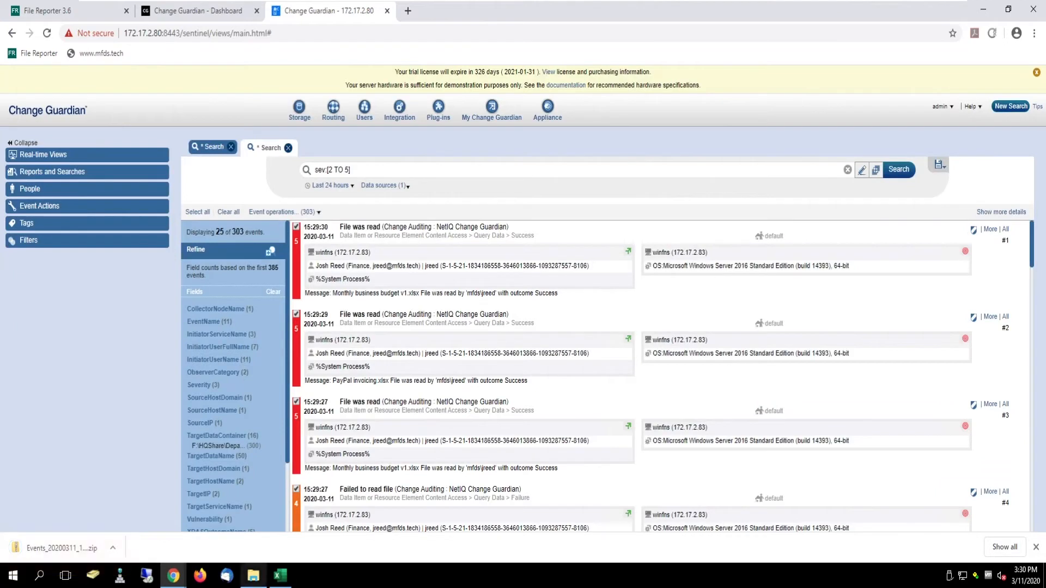
Step: Switch to File Explorer and extract the exported events zip archive in Downloads into its own folder
{"action": "left_click", "coordinate": [253, 575]}
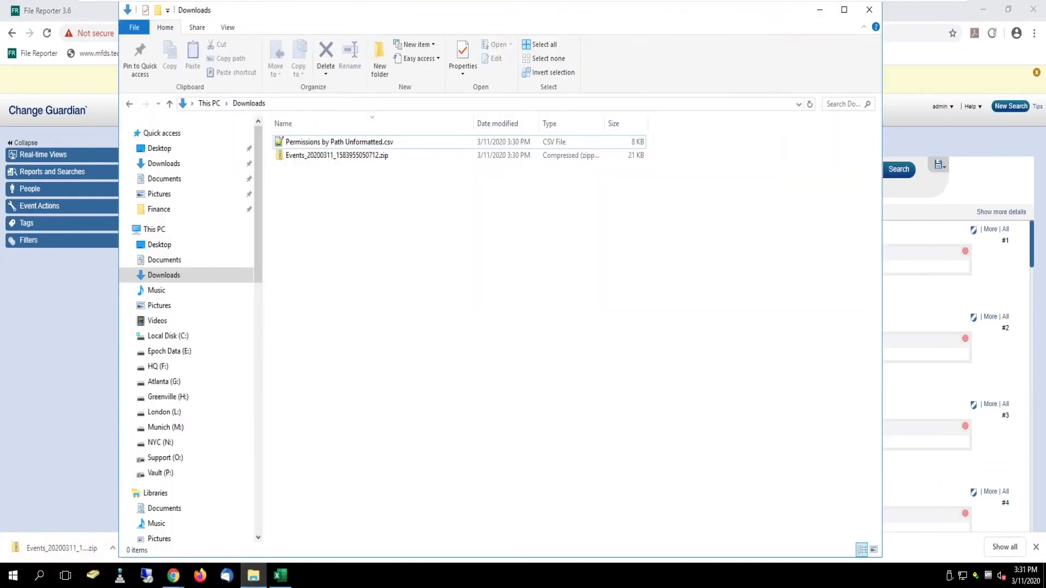
{"action": "left_click", "coordinate": [335, 156]}
{"action": "right_click", "coordinate": [335, 155]}
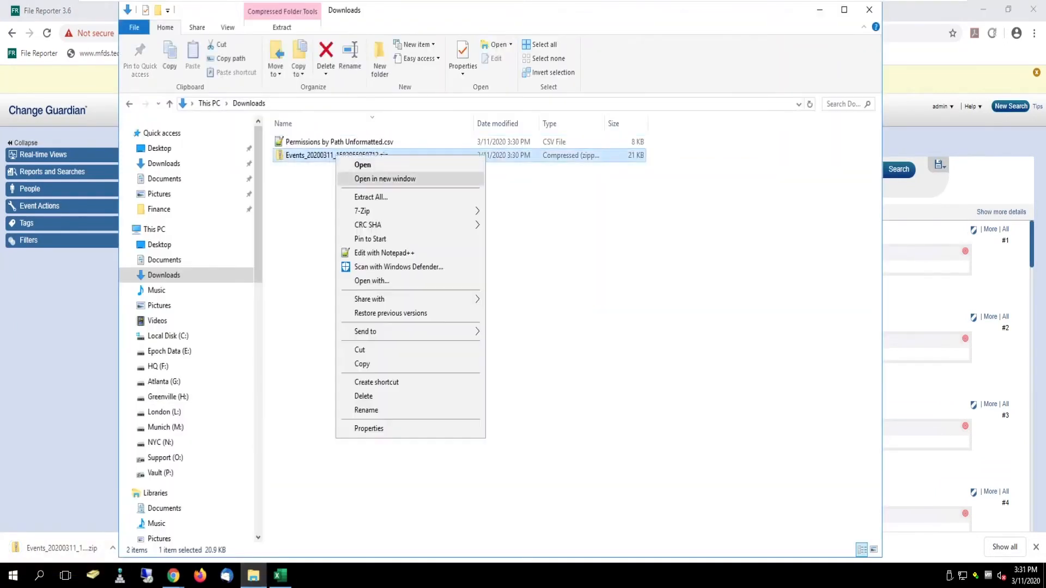
{"action": "left_click", "coordinate": [371, 197]}
{"action": "left_click", "coordinate": [622, 411]}
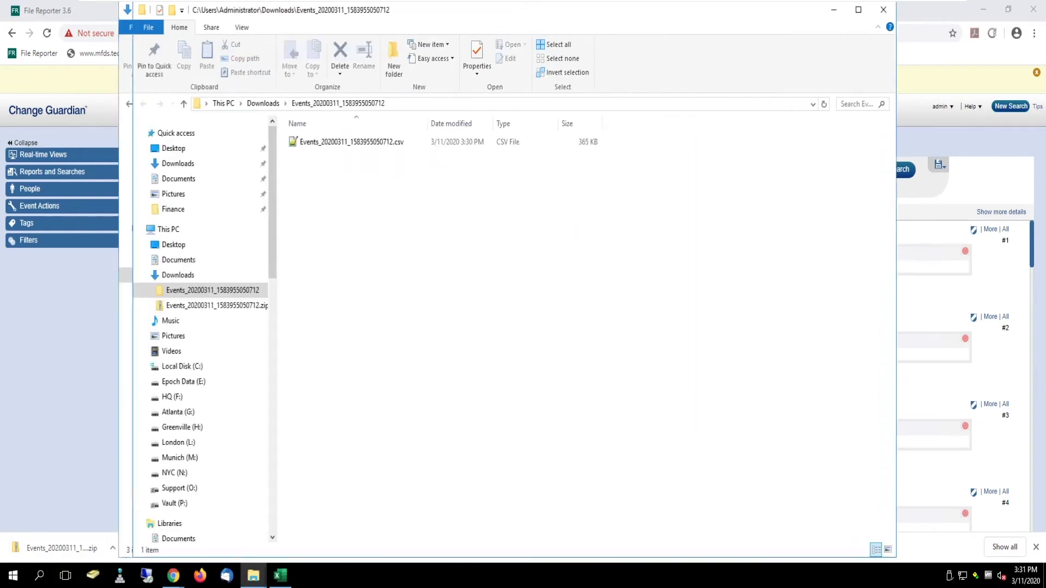
{"action": "left_click", "coordinate": [883, 10]}
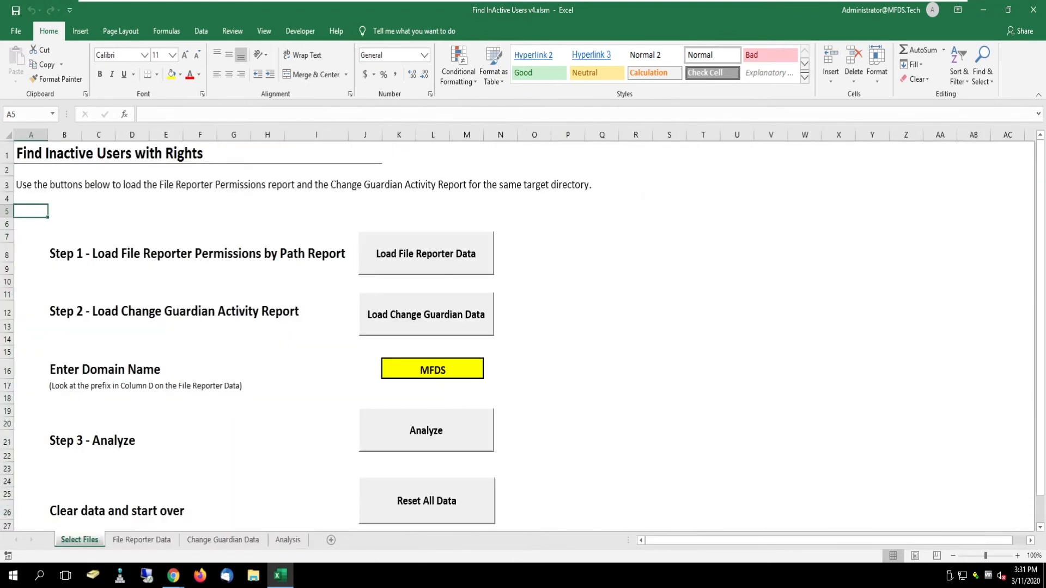
Step: Load the Permissions by Path Unformatted CSV as File Reporter data in the Excel inactive users workbook and check the loaded sheet
{"action": "left_click", "coordinate": [426, 254]}
{"action": "left_click", "coordinate": [166, 115]}
{"action": "left_click", "coordinate": [326, 283]}
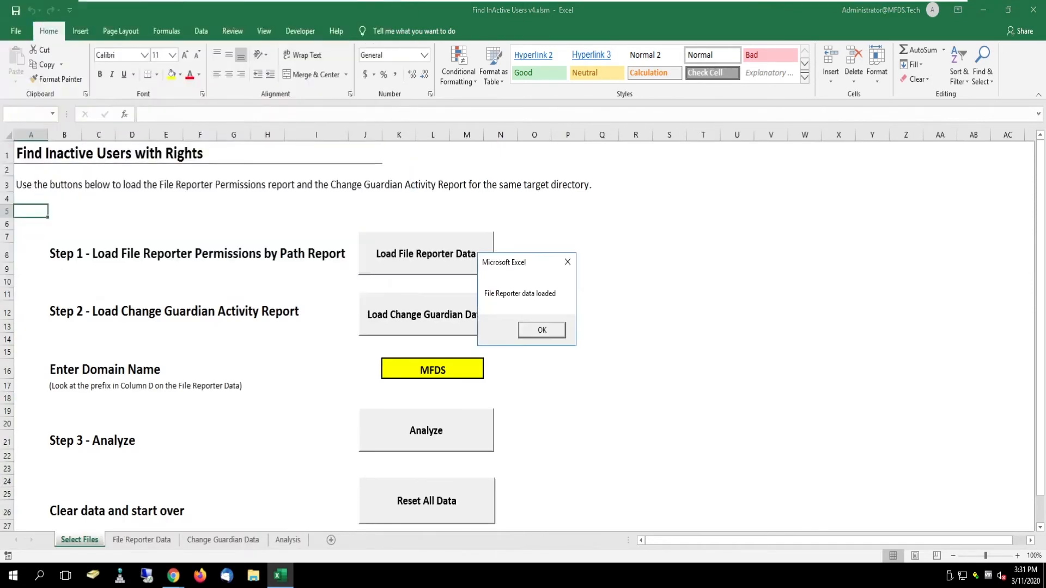
{"action": "left_click", "coordinate": [541, 330]}
{"action": "left_click", "coordinate": [141, 539]}
{"action": "left_click", "coordinate": [79, 540]}
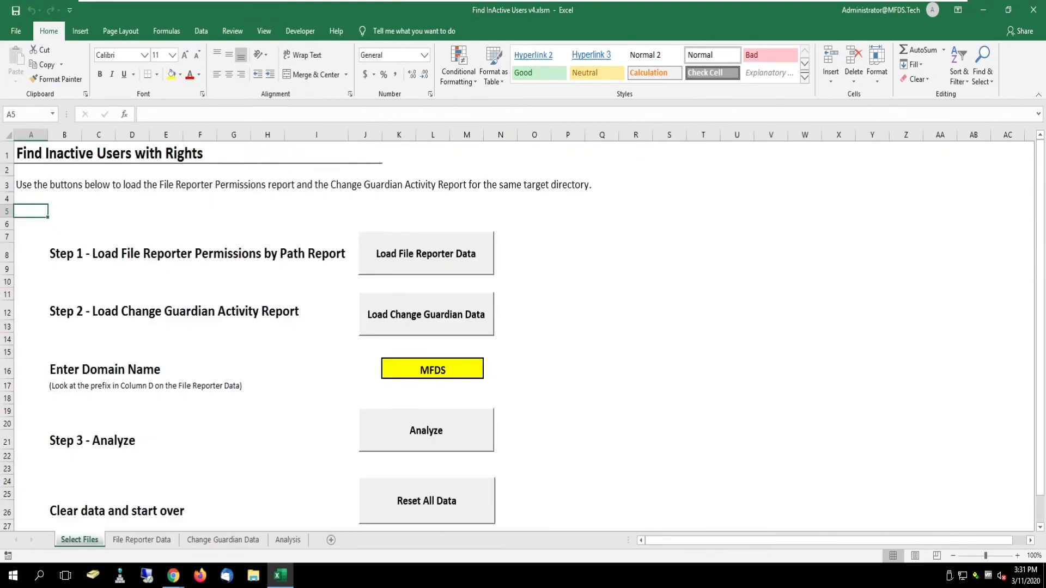
Step: Load the extracted events CSV as the Change Guardian data and check the loaded sheet
{"action": "left_click", "coordinate": [426, 314]}
{"action": "double_click", "coordinate": [163, 88]}
{"action": "left_click", "coordinate": [163, 88]}
{"action": "left_click", "coordinate": [326, 284]}
{"action": "left_click", "coordinate": [549, 329]}
{"action": "left_click", "coordinate": [222, 540]}
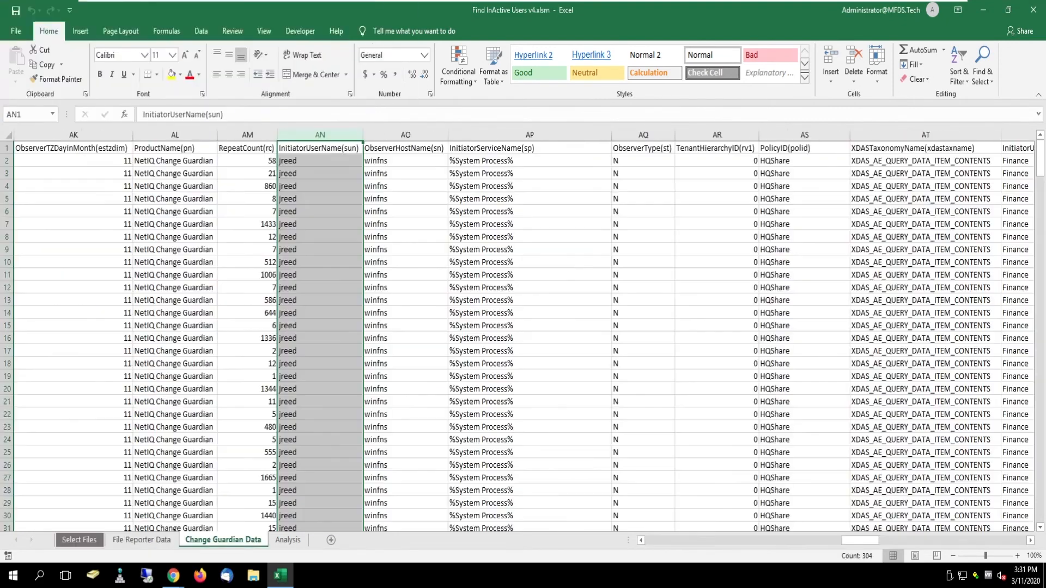
{"action": "left_click", "coordinate": [79, 540]}
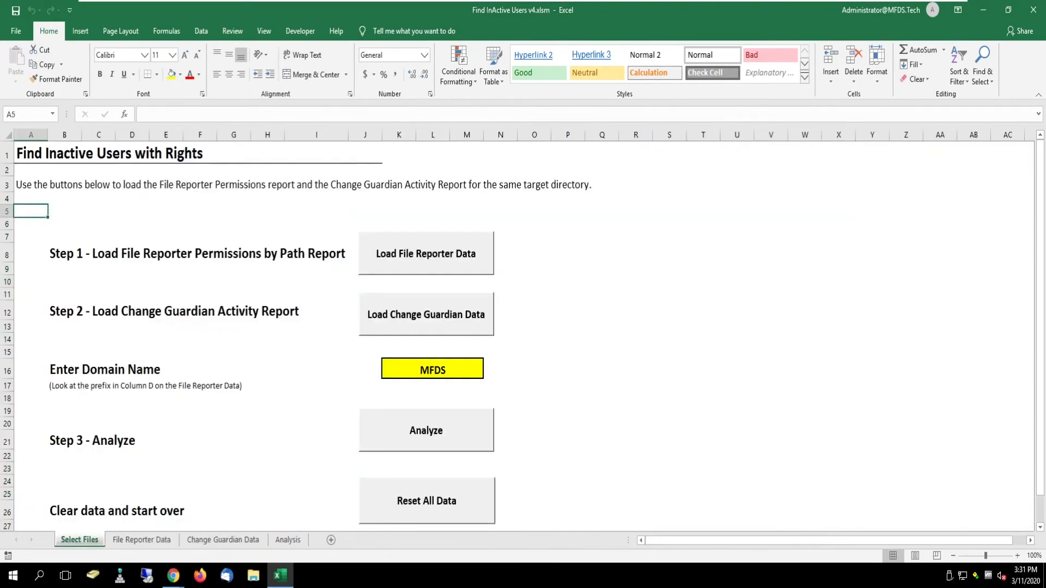
Step: Examine the Trustee column in the File Reporter data and the InitiatorUserName column in the Change Guardian data
{"action": "left_click", "coordinate": [142, 539]}
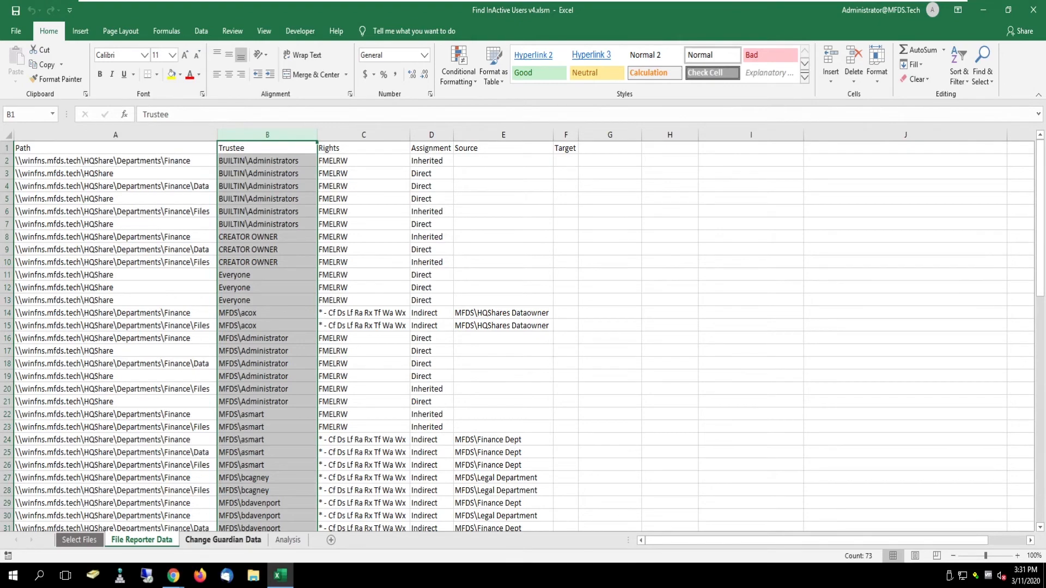
{"action": "left_click", "coordinate": [223, 540]}
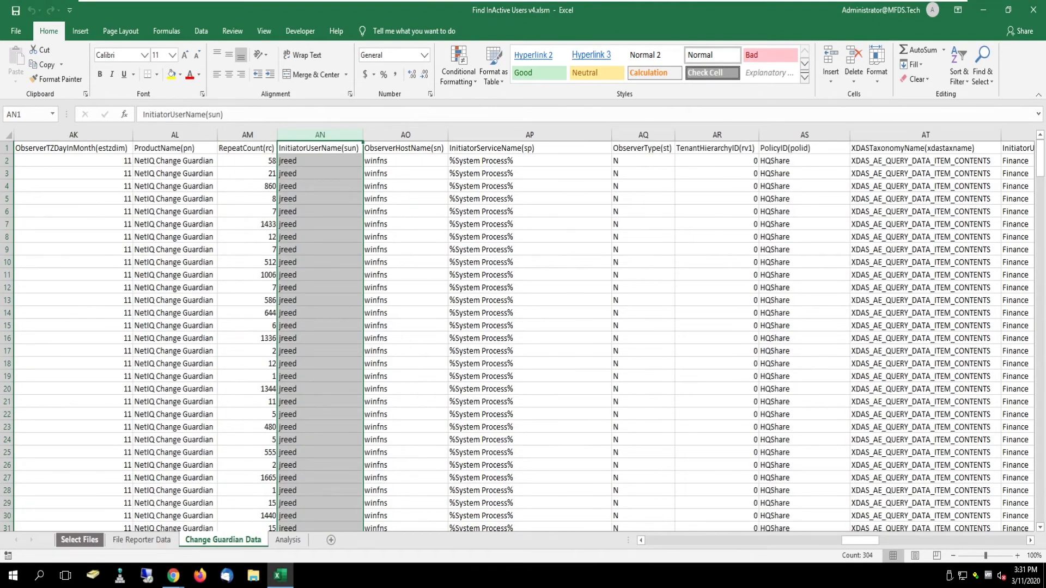
{"action": "left_click", "coordinate": [79, 539]}
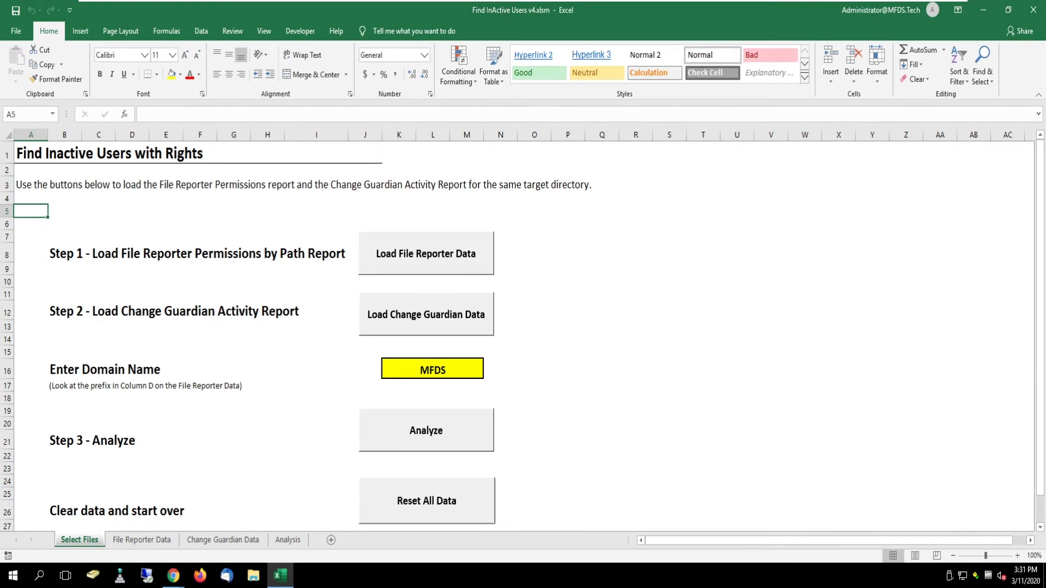
Step: Run the analysis of the loaded permissions and activity data for the MFDS domain, and dismiss the completion message
{"action": "left_click", "coordinate": [426, 430]}
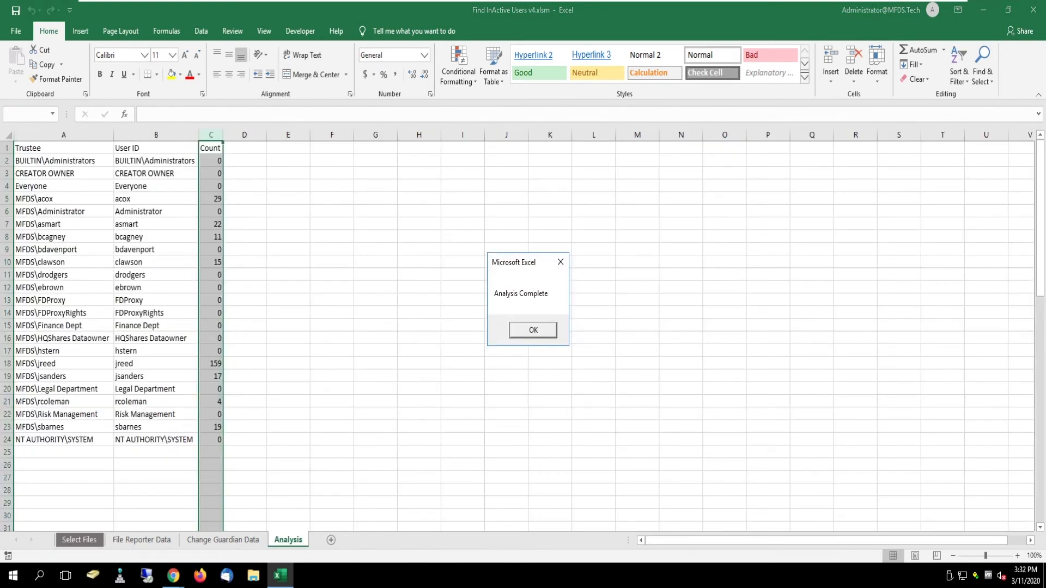
{"action": "left_click", "coordinate": [533, 330]}
{"action": "left_click", "coordinate": [331, 351]}
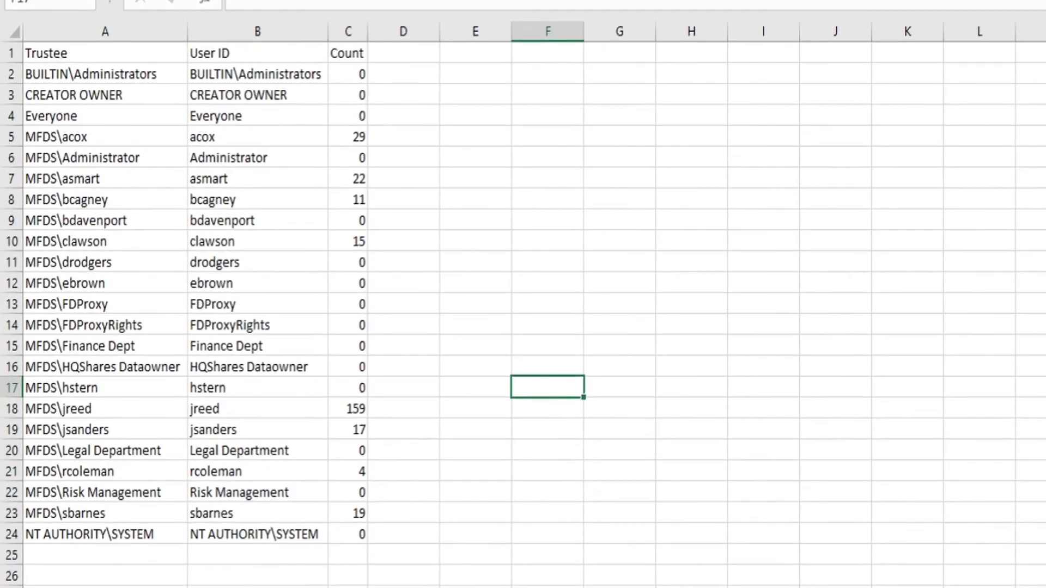